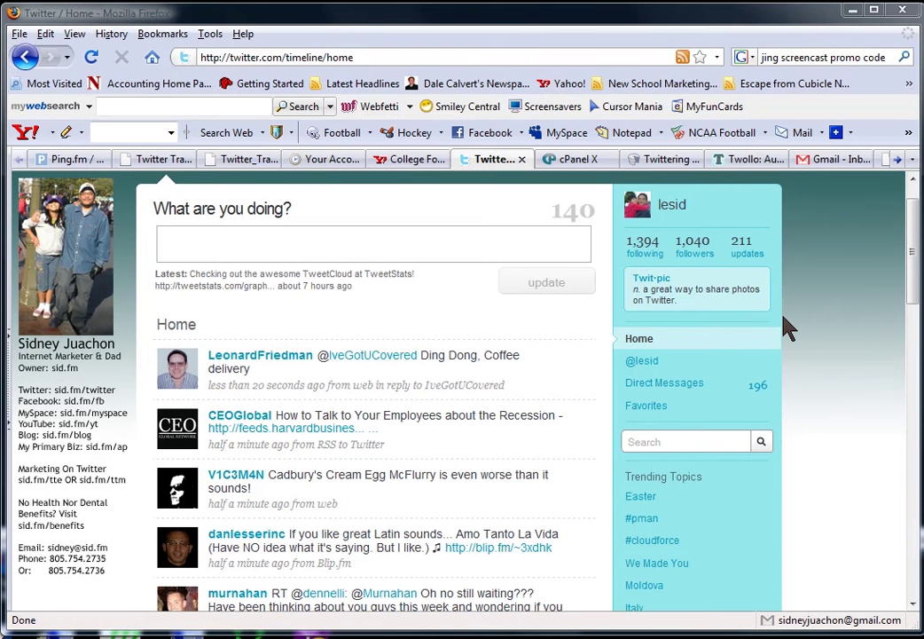
Write "I'm making a video on how to get 1,000 followers in two weeks time." as the new status update.
click(206, 249)
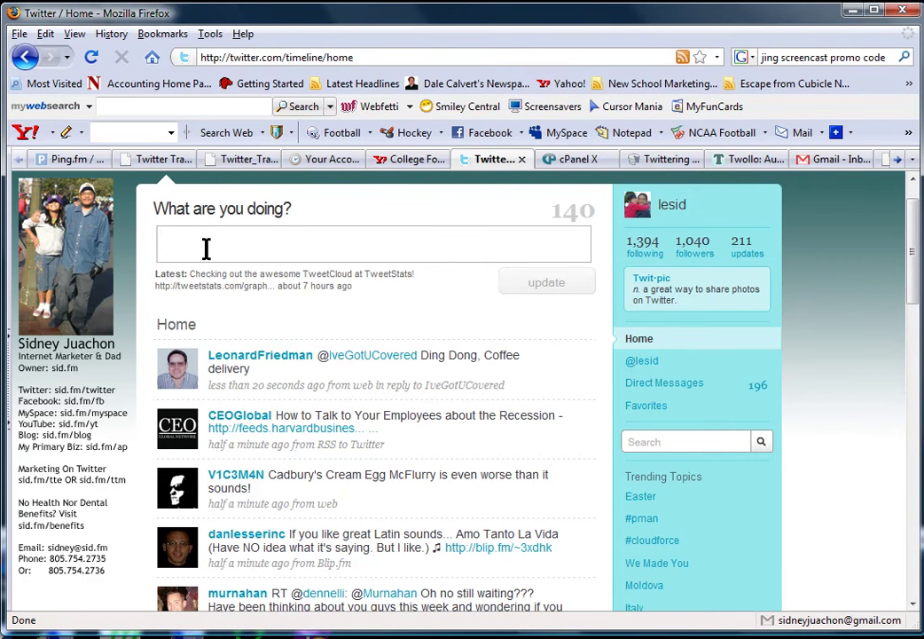
text(I'm making )
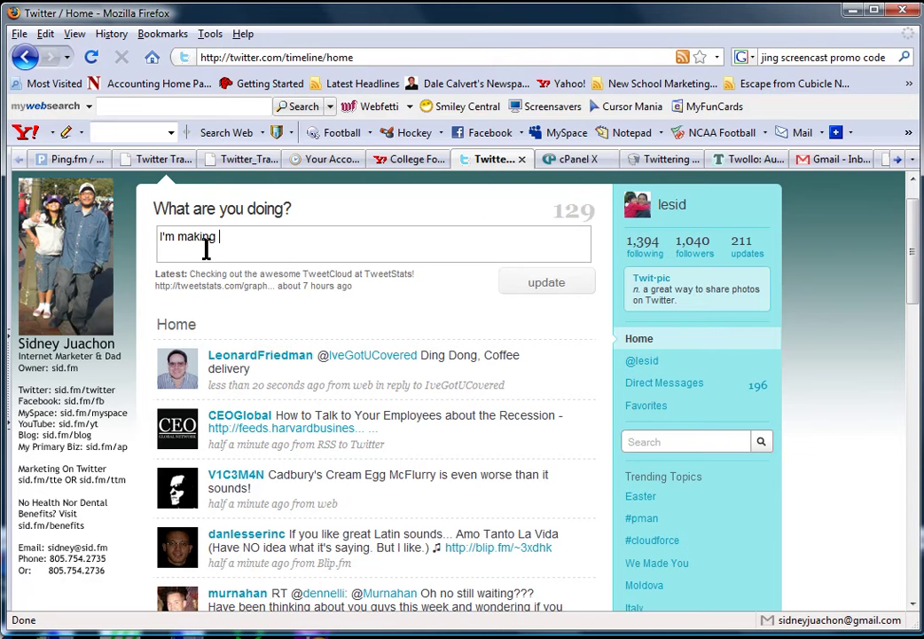
text(a video on how to get 100)
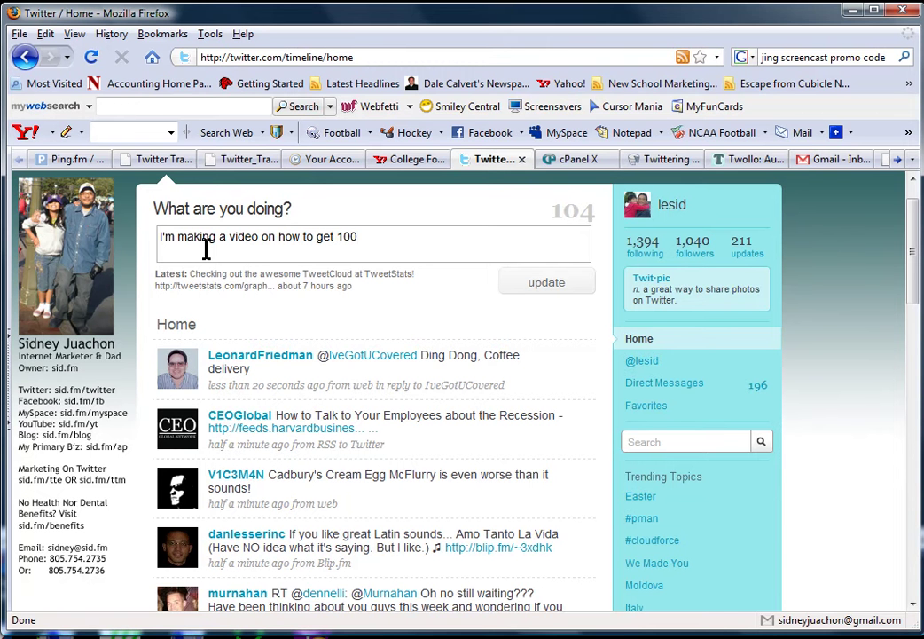
text(-)
key(BackSpace)
text(0 followe)
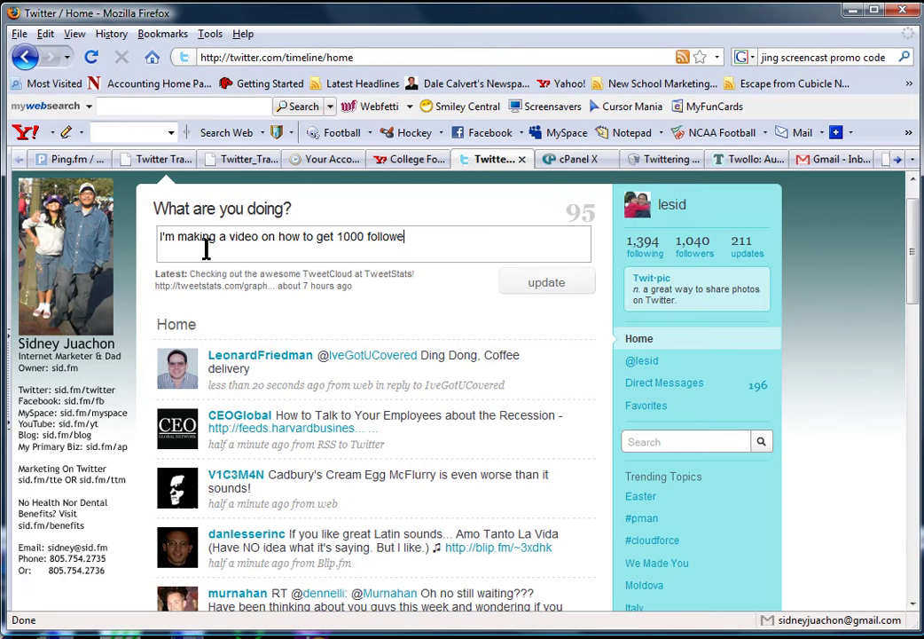
text(rs in )
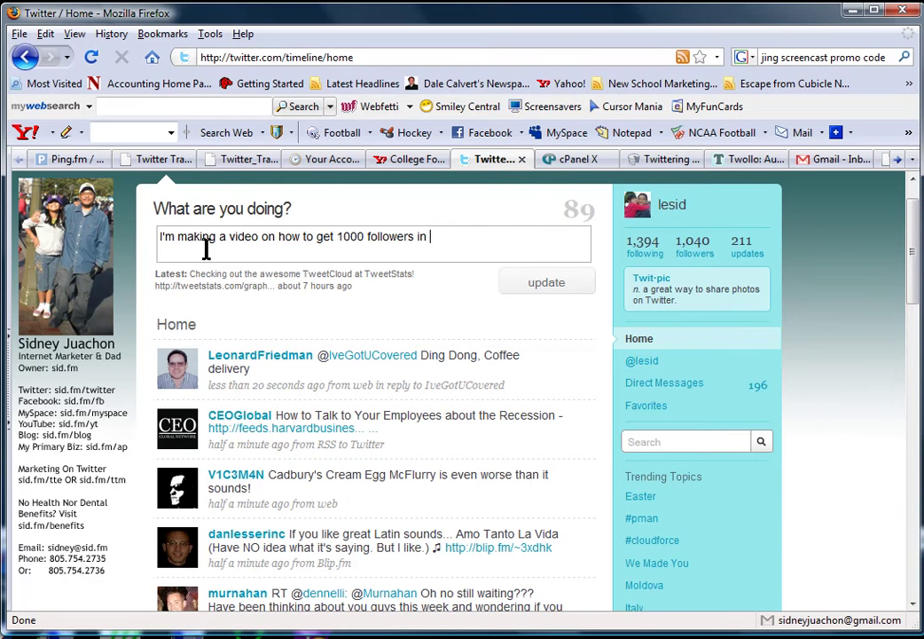
text(two weeks time.)
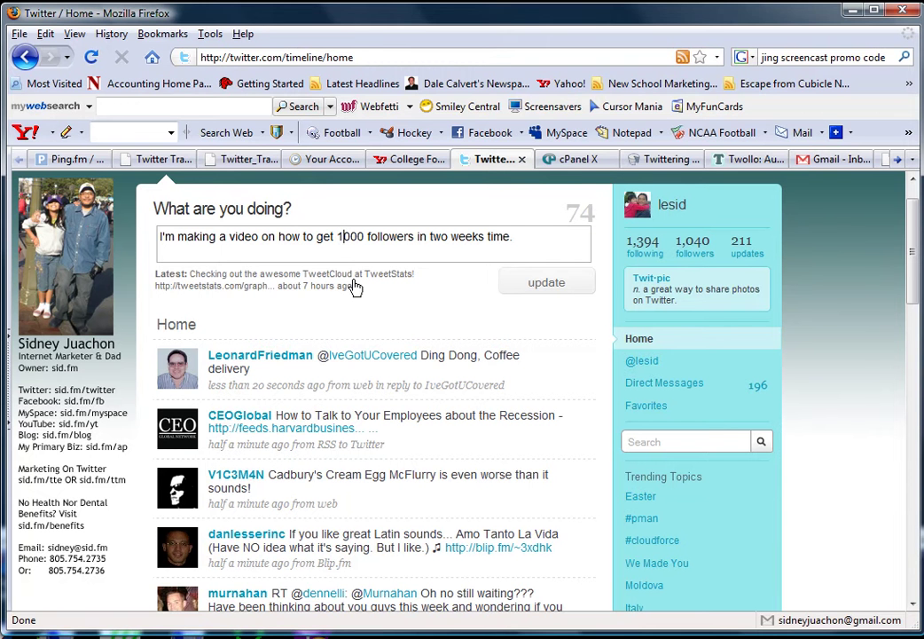
text(,)
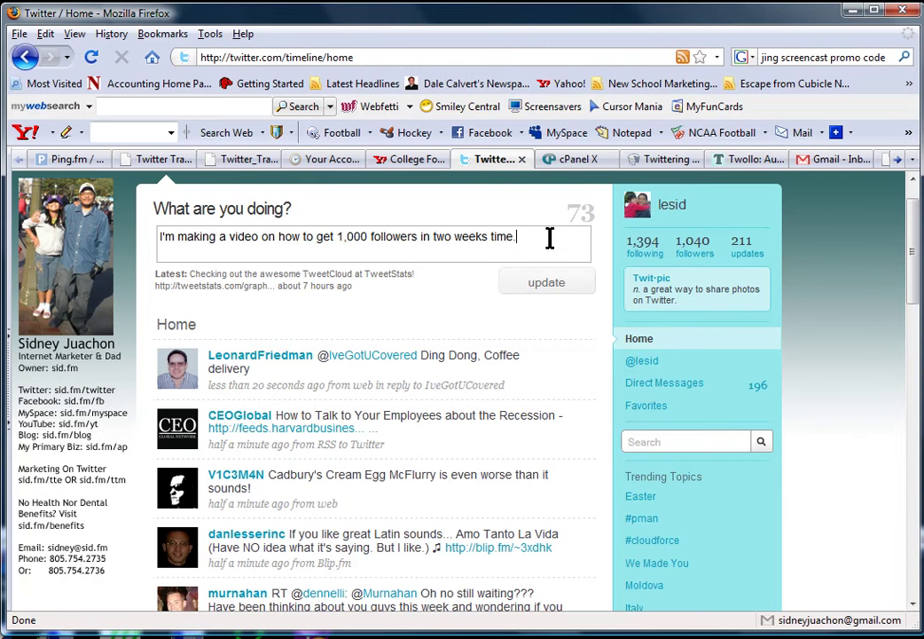
Append "check it out at http:/sid.fm/ttm" to the status update and post it.
click(550, 238)
text(check it out at http:/sid.fm/)
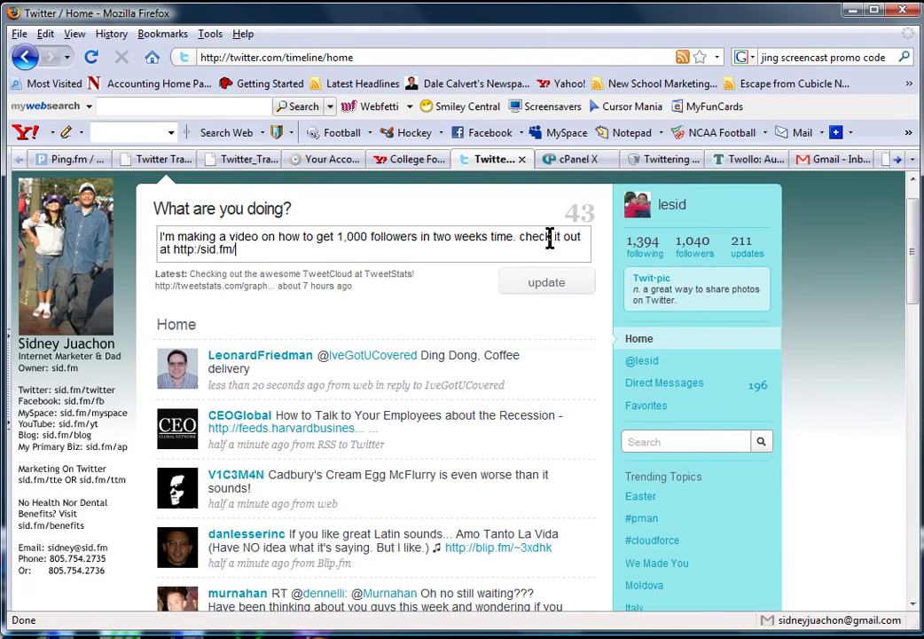
text(ttm)
click(543, 284)
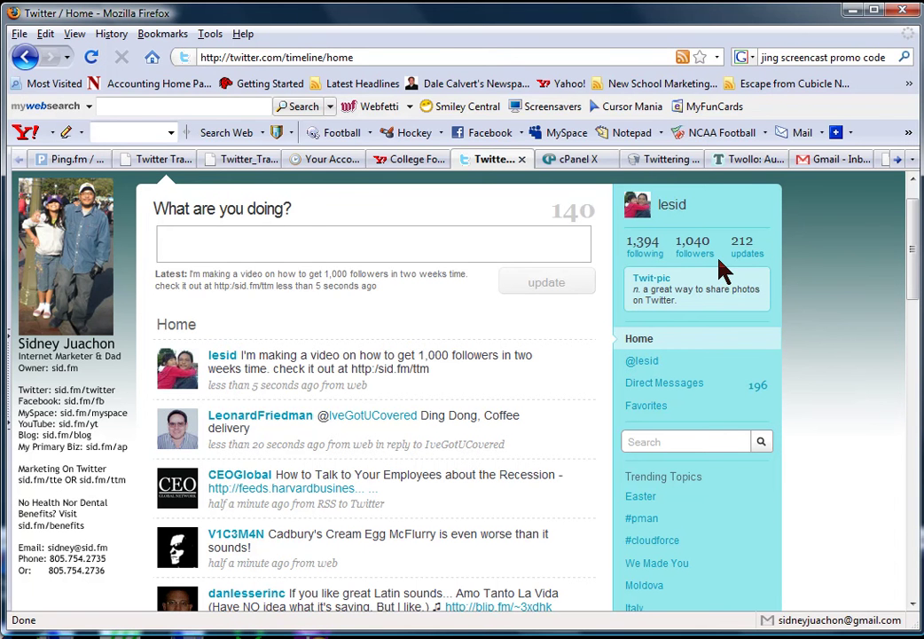
Switch to TweetLater and open the form for adding a new account of type Twitter.
click(326, 161)
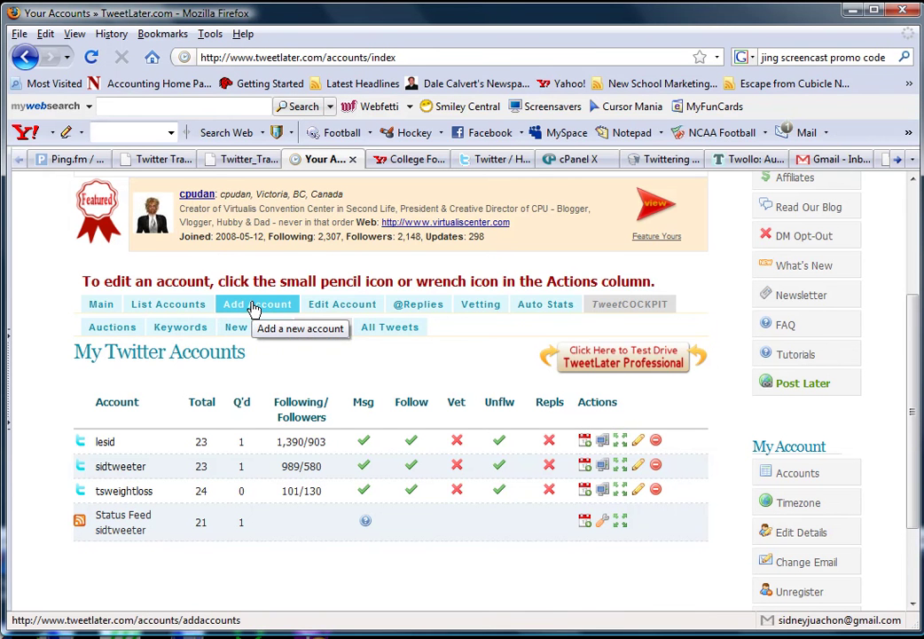
click(255, 306)
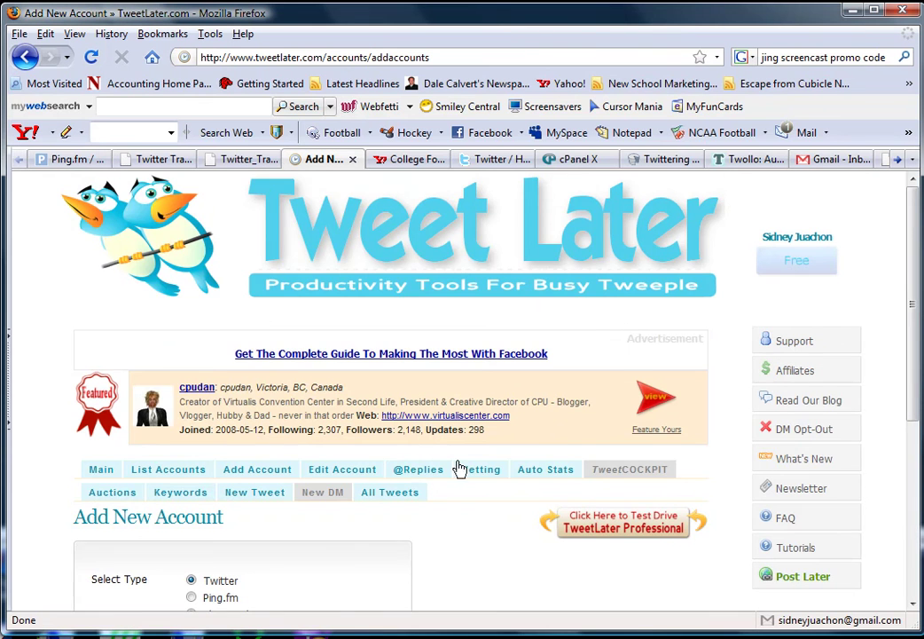
scroll(462, 467, down, 4)
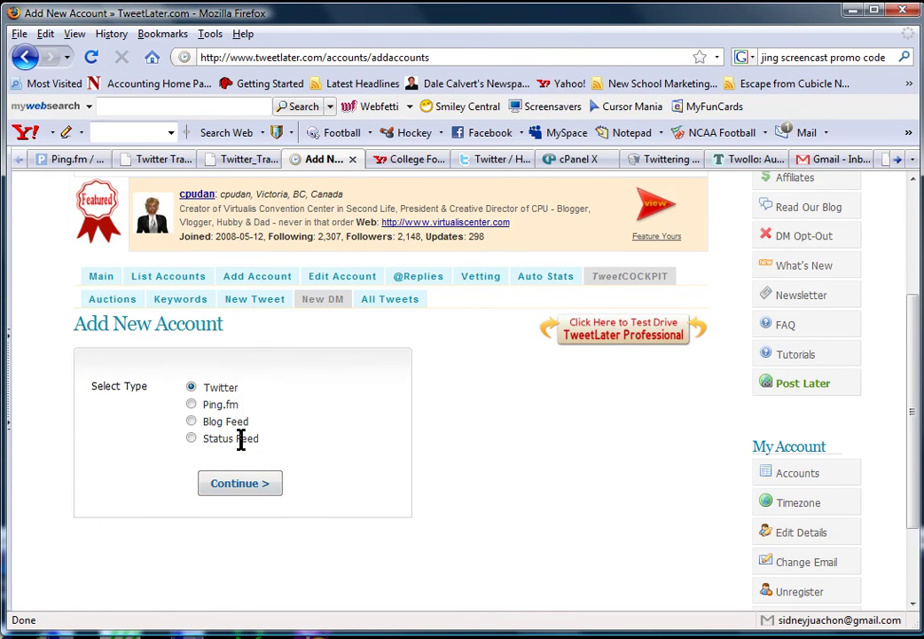
click(242, 483)
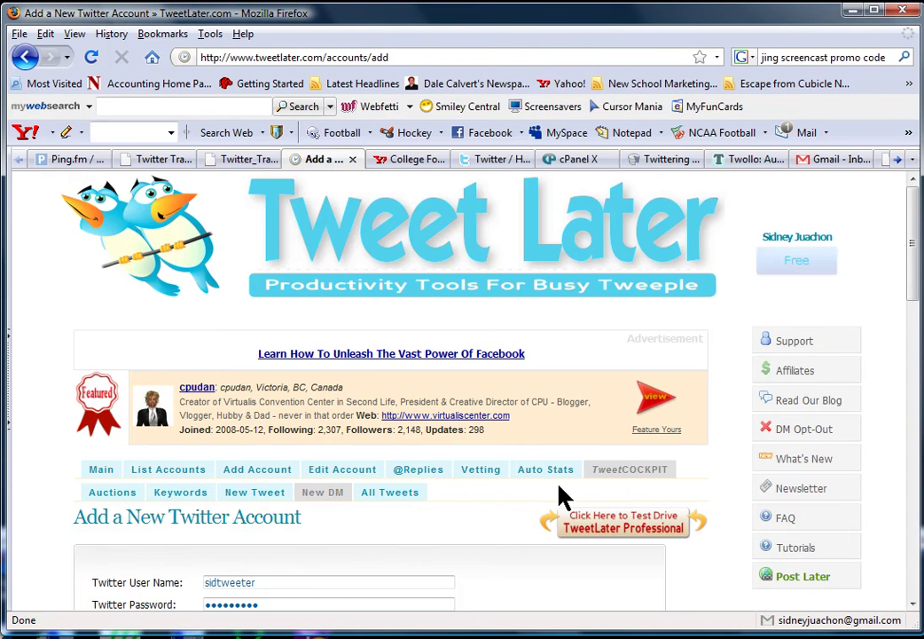
scroll(502, 482, down, 5)
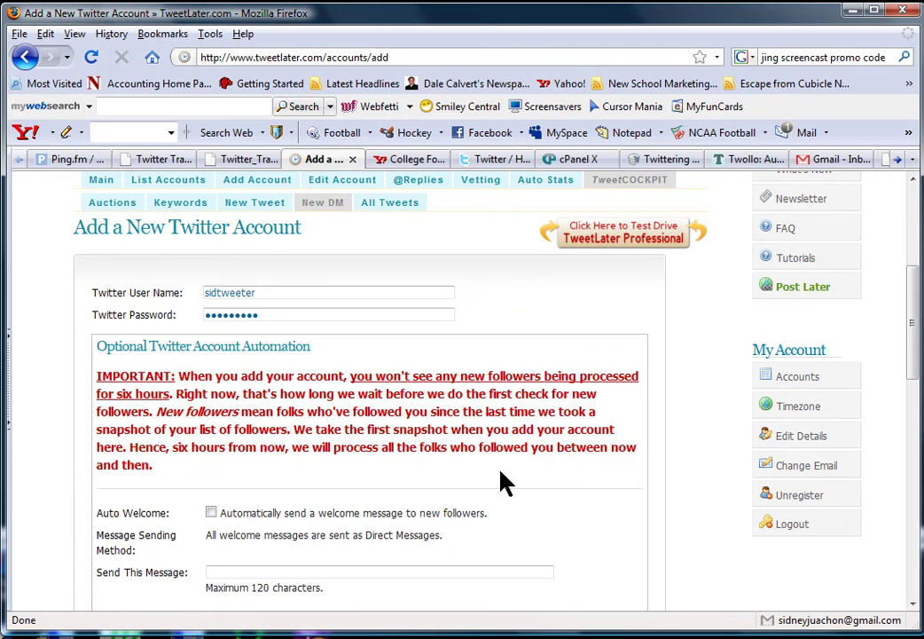
Enable the automatic welcome message and reuse the saved thank-you text about sharing tweets on weight loss, selecting its link.
click(212, 514)
scroll(599, 497, down, 3)
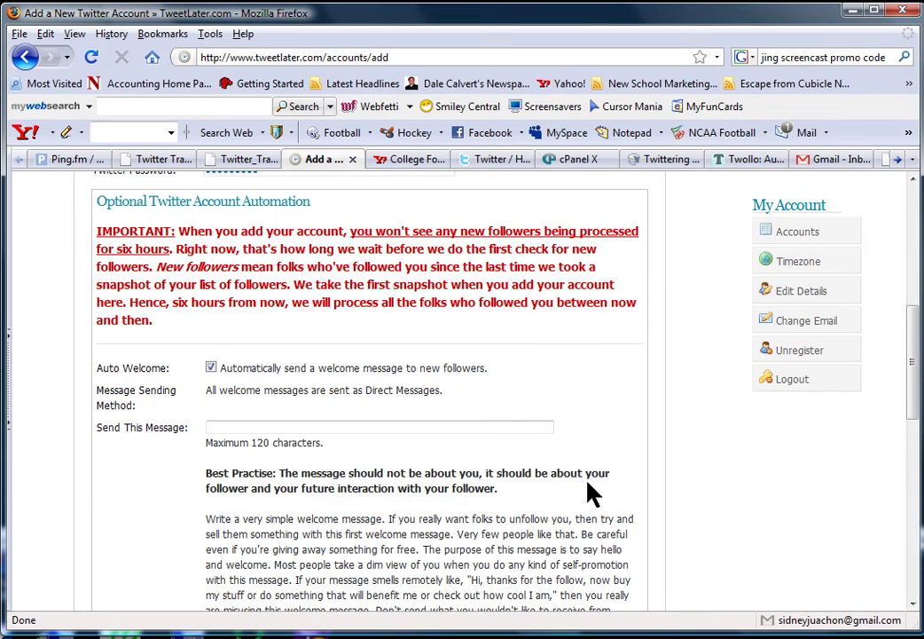
double_click(426, 427)
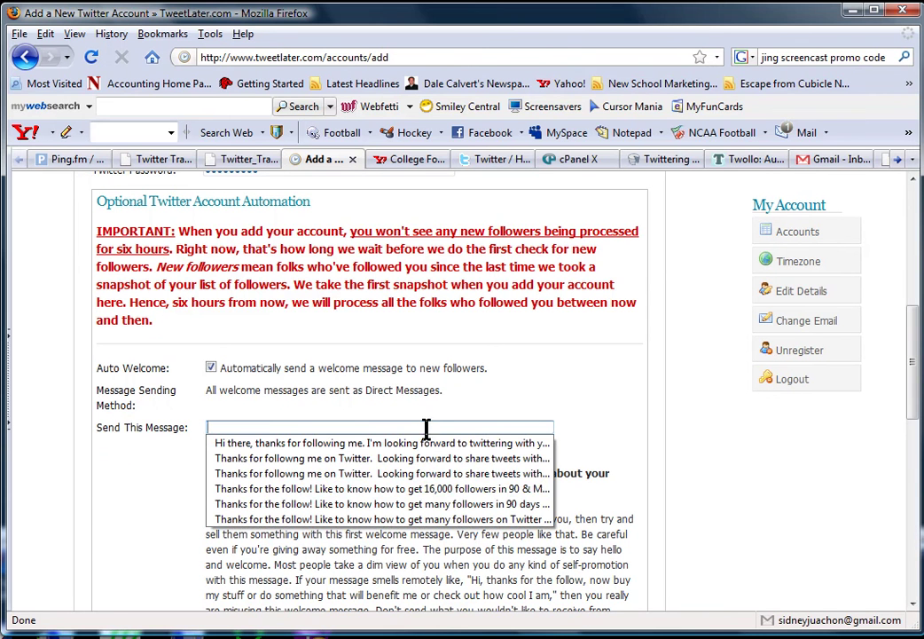
click(317, 460)
drag(380, 427, 695, 428)
click(523, 425)
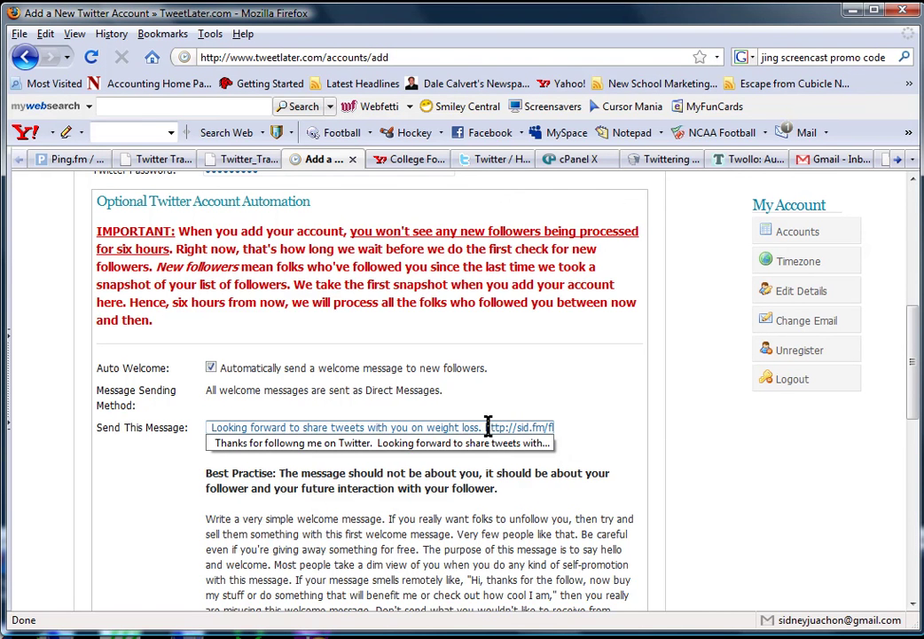
drag(486, 426, 602, 427)
scroll(609, 433, down, 4)
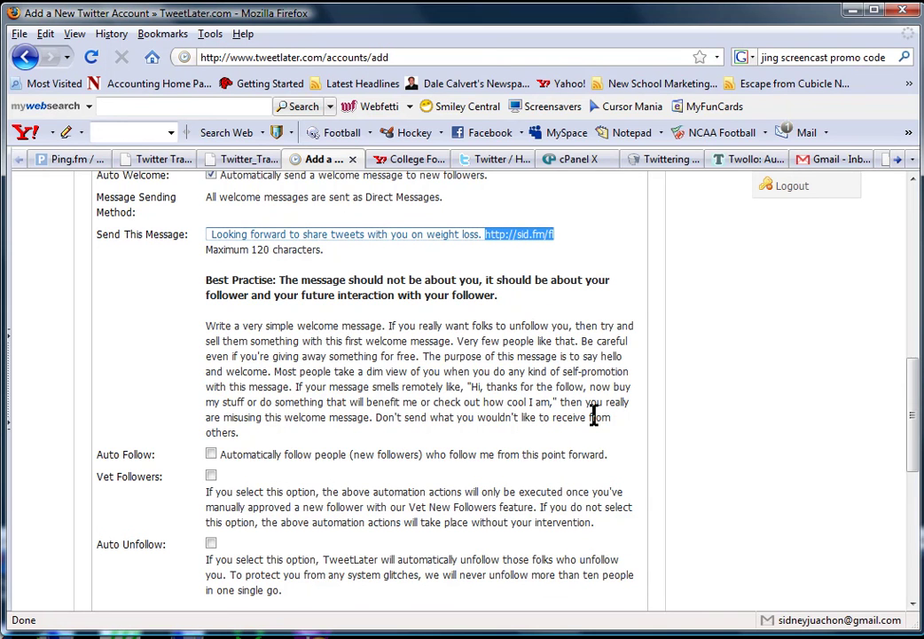
click(211, 454)
scroll(326, 517, down, 2)
click(211, 451)
scroll(594, 543, down, 5)
scroll(593, 545, up, 2)
scroll(595, 544, up, 1)
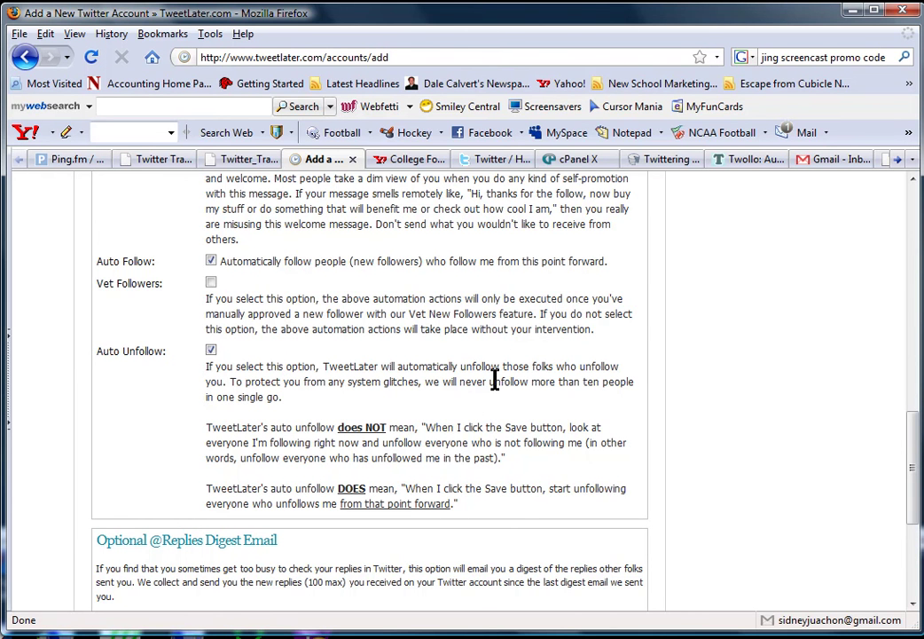
scroll(495, 380, down, 4)
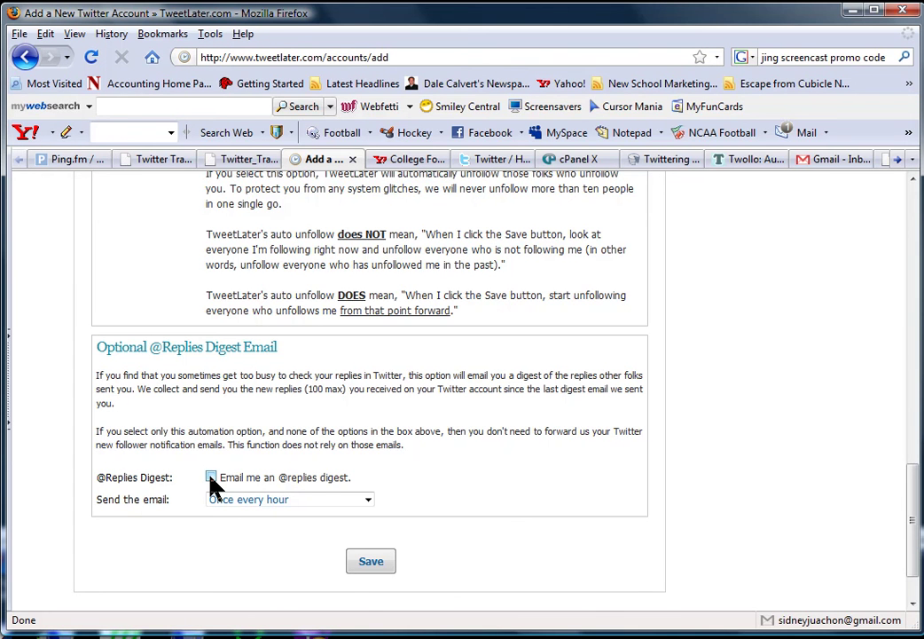
click(377, 563)
Open TweetLater's account list for editing to view the per-account actions, and return to the Twitter home page.
scroll(712, 541, up, 10)
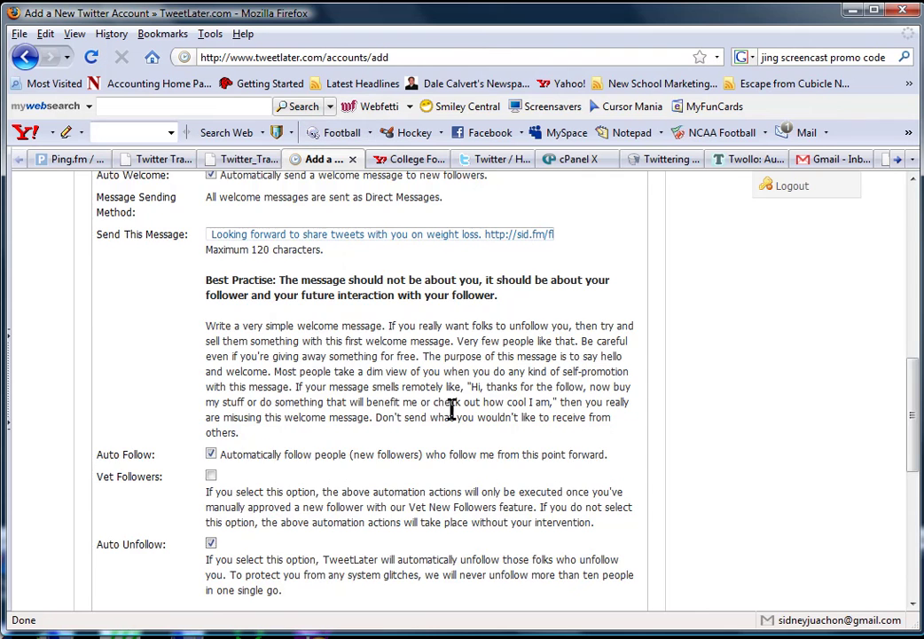
scroll(586, 424, up, 8)
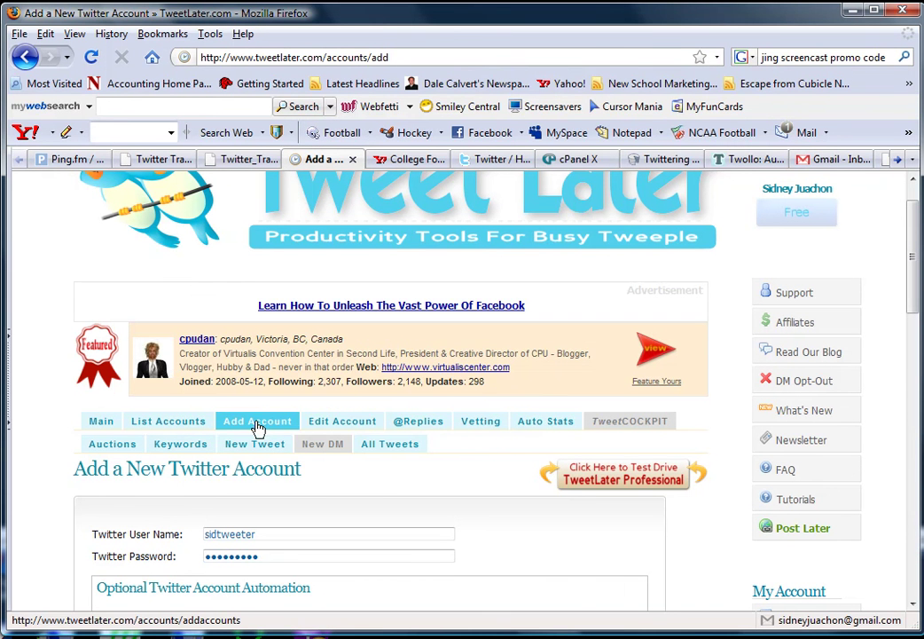
click(357, 430)
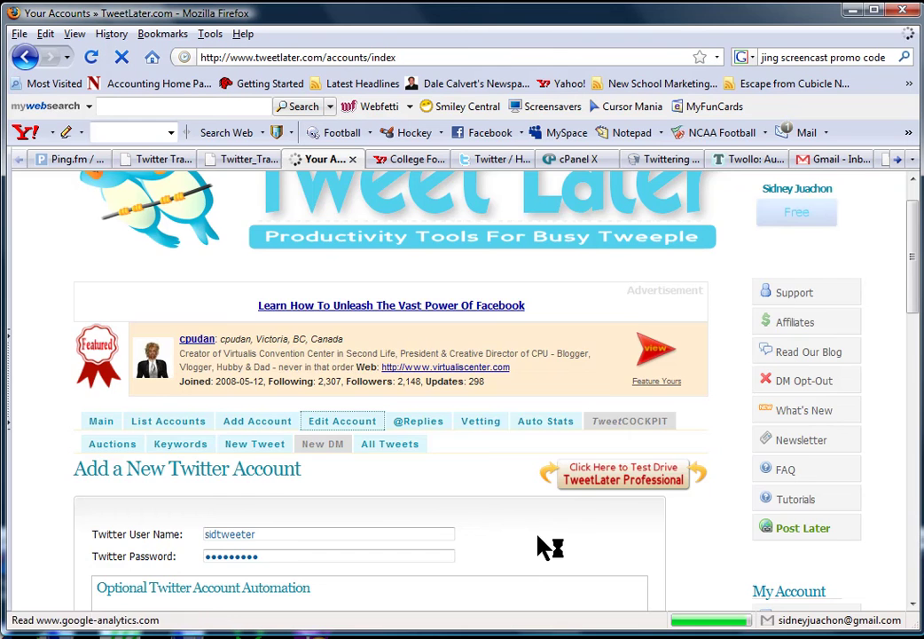
scroll(543, 546, down, 5)
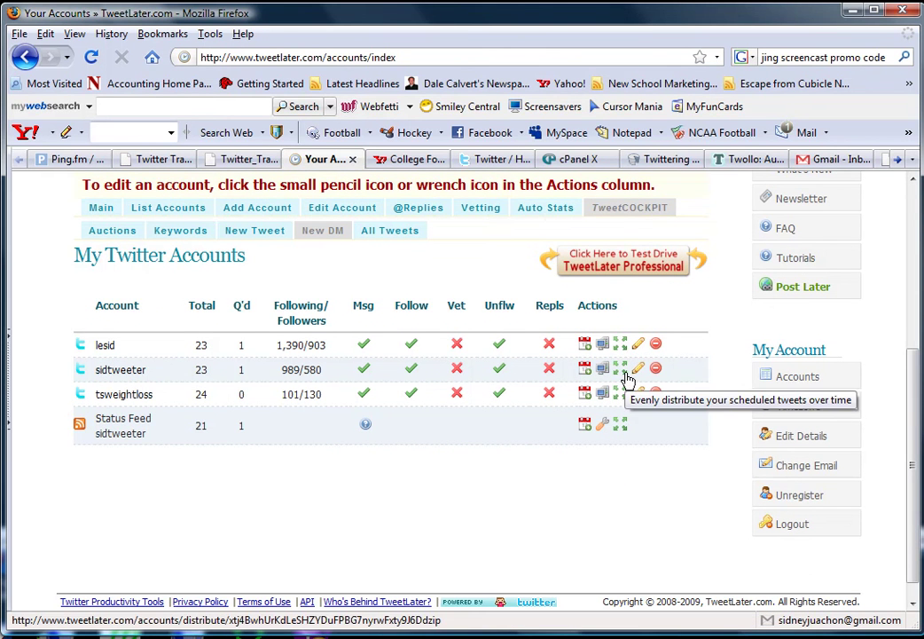
click(497, 163)
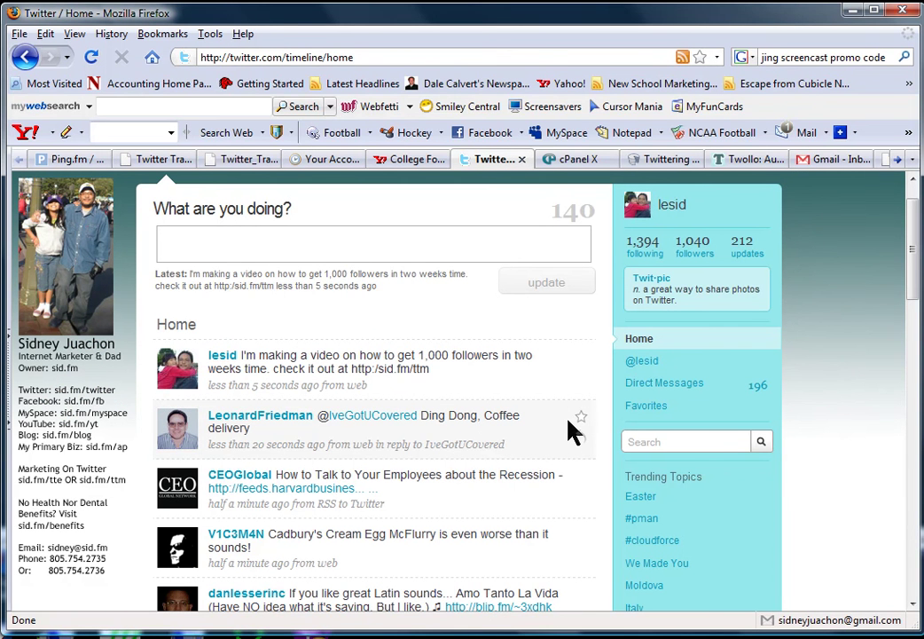